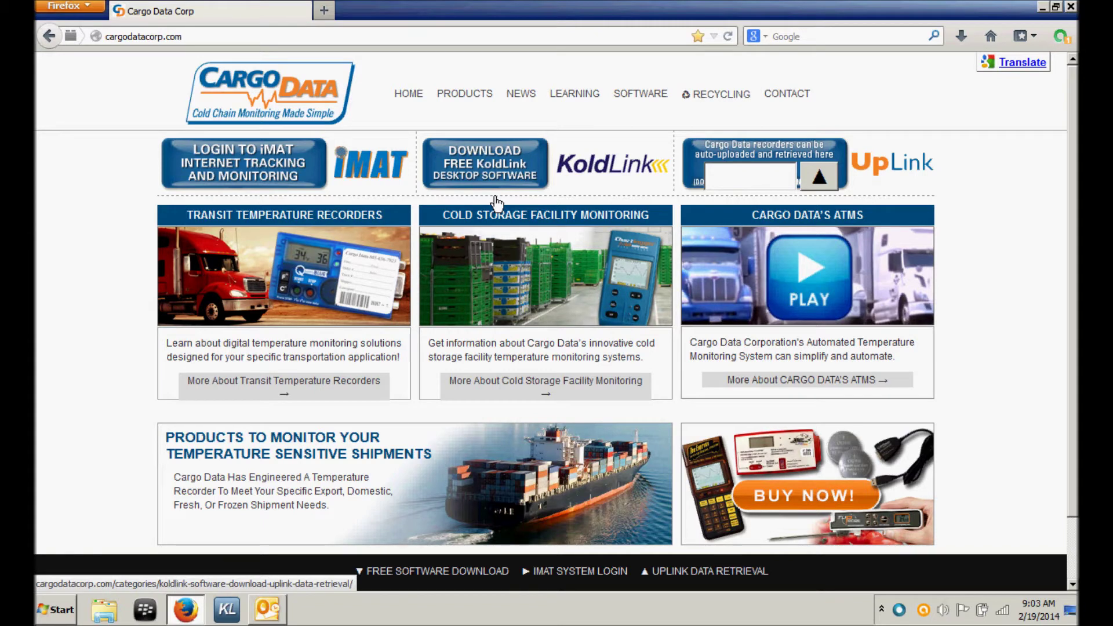
Step: Download the KoldLink installer CargoDataSoftware_Merged_2013_9_16.exe (38.8 MB) from the Cargo Data website to the desktop
click(482, 165)
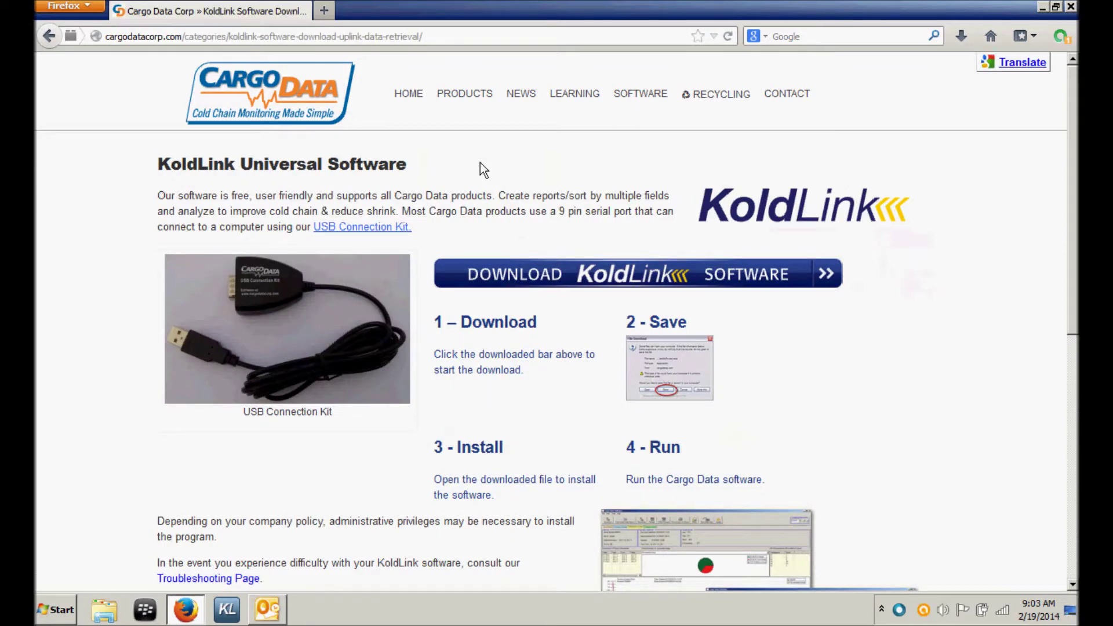
click(612, 286)
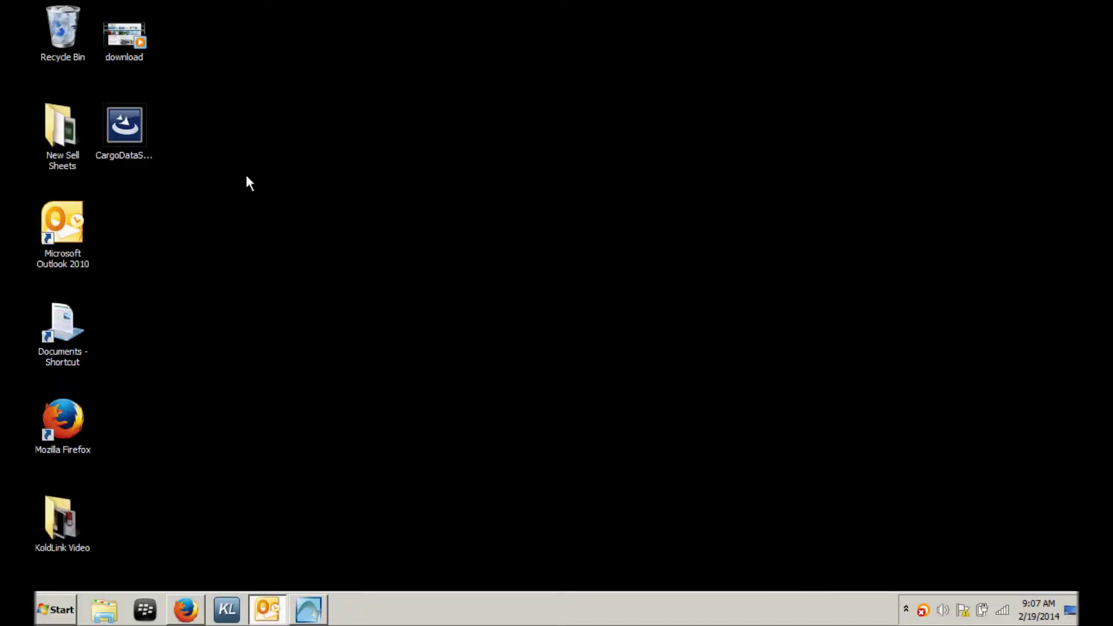
Step: Run the downloaded installer and install KoldLink with the default customer information and install folder
double_click(135, 134)
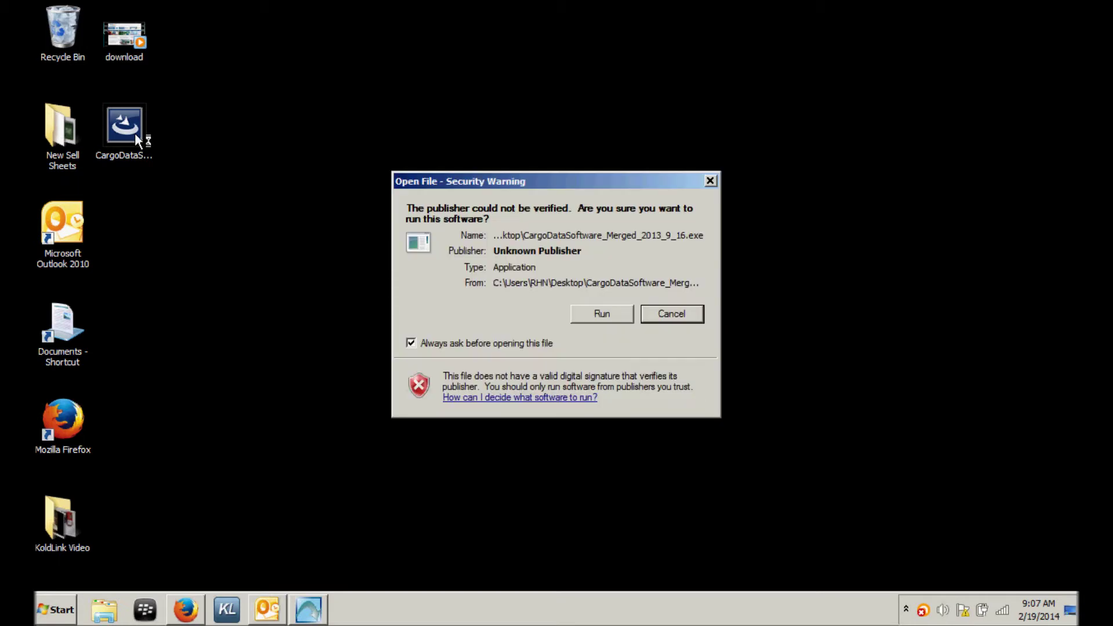
click(600, 318)
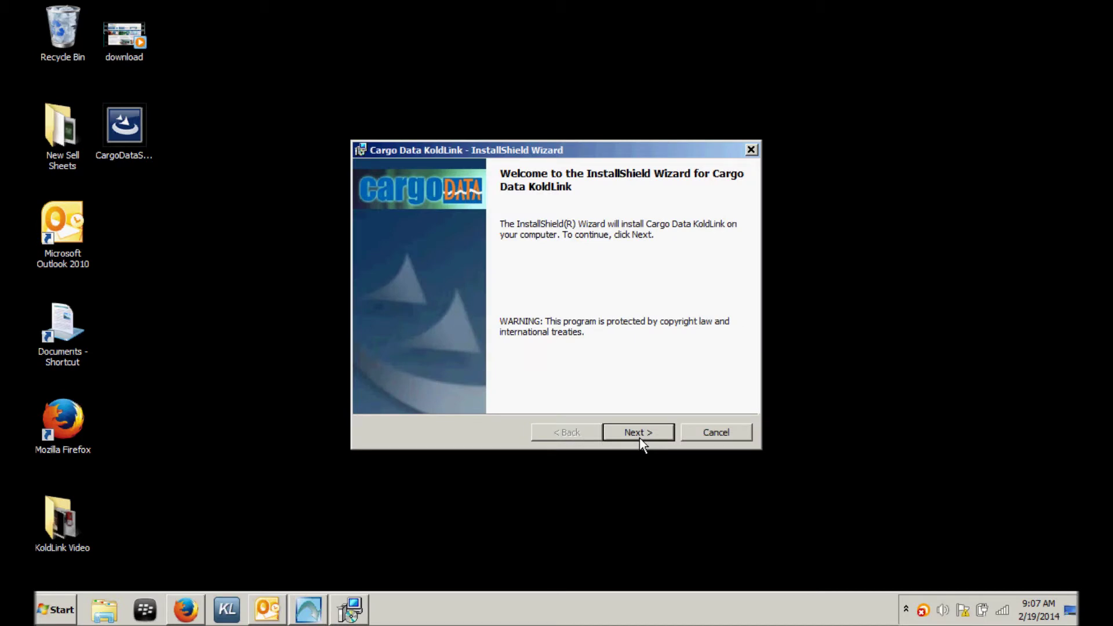
click(639, 438)
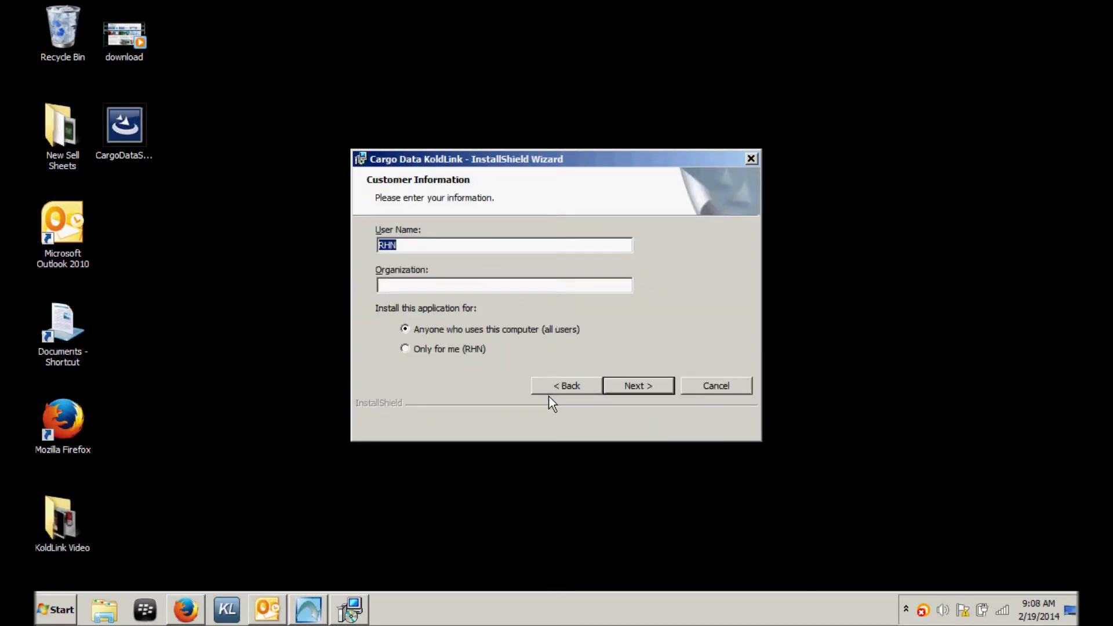
click(653, 392)
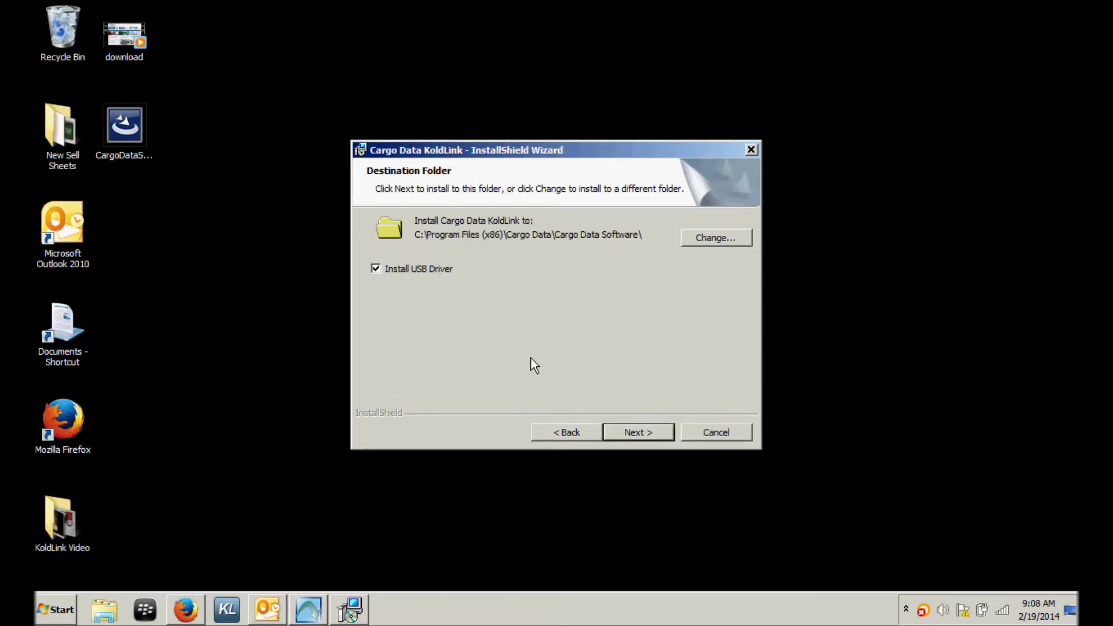
click(641, 434)
click(647, 439)
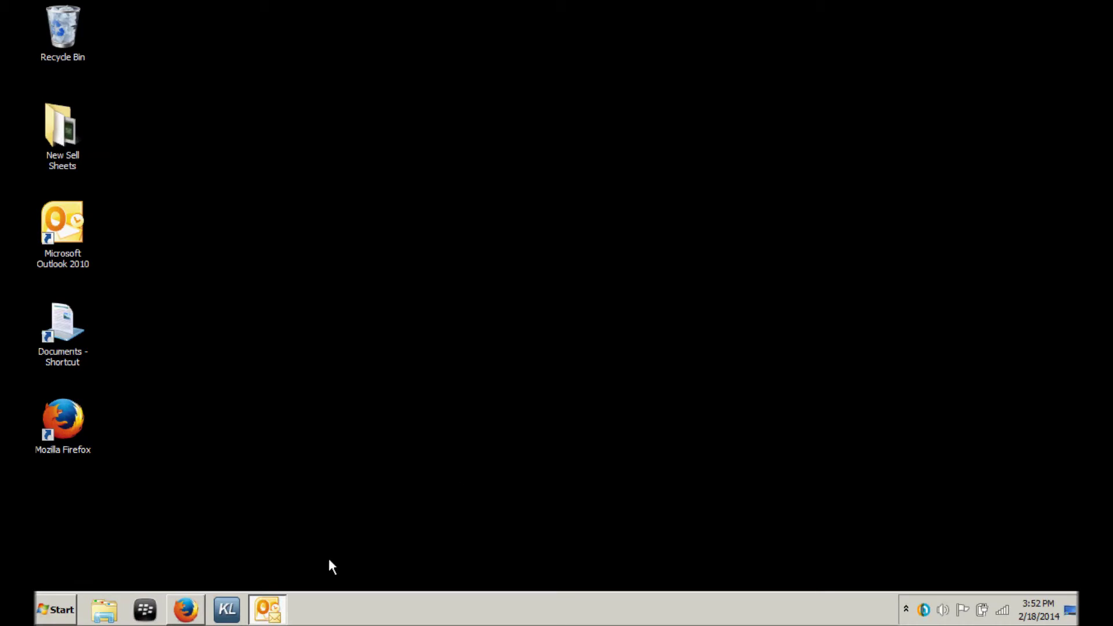
Step: Launch KoldLink 1.6.4987 from the KL taskbar icon and open the Tools menu
click(227, 609)
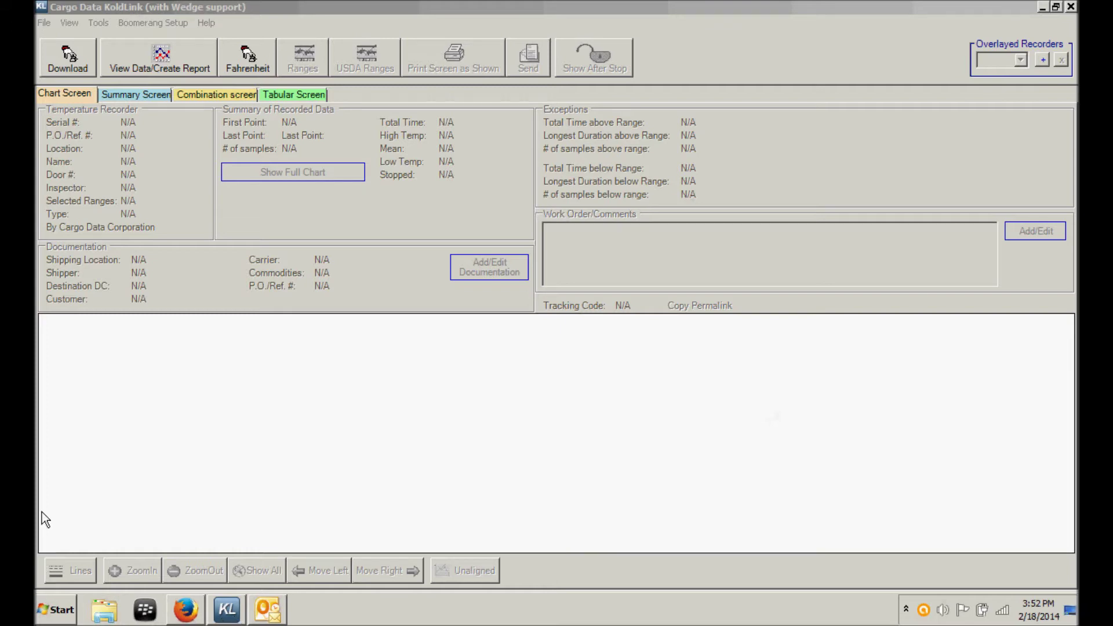
click(99, 23)
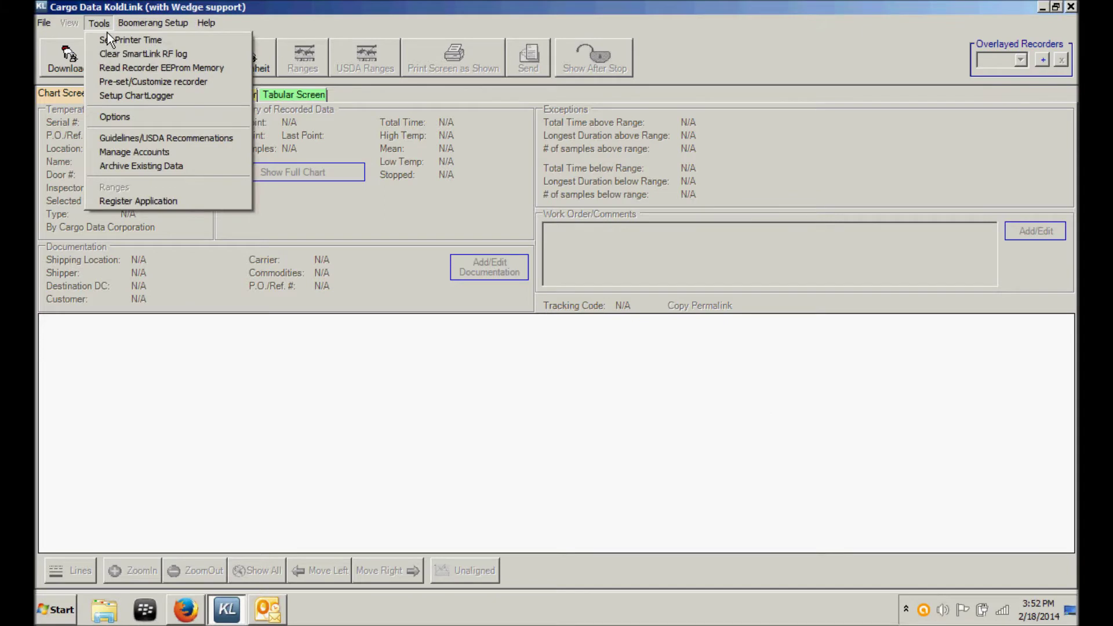
Step: In Options, keep temperature display at Fahrenheit and review the English and Spanish language choices
click(120, 126)
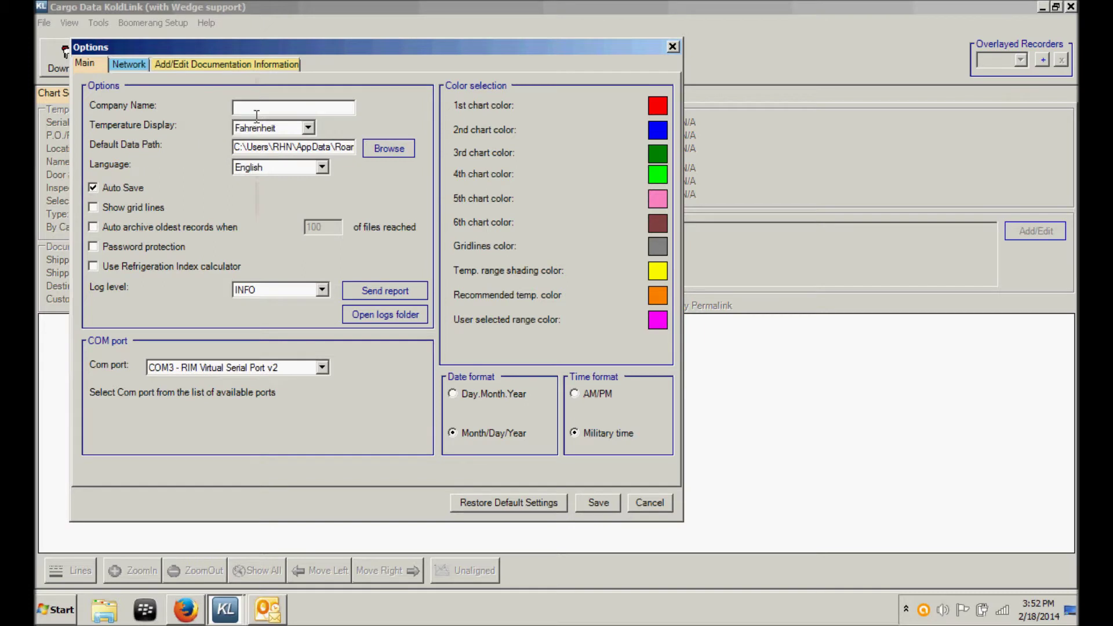
click(308, 127)
click(296, 137)
click(331, 174)
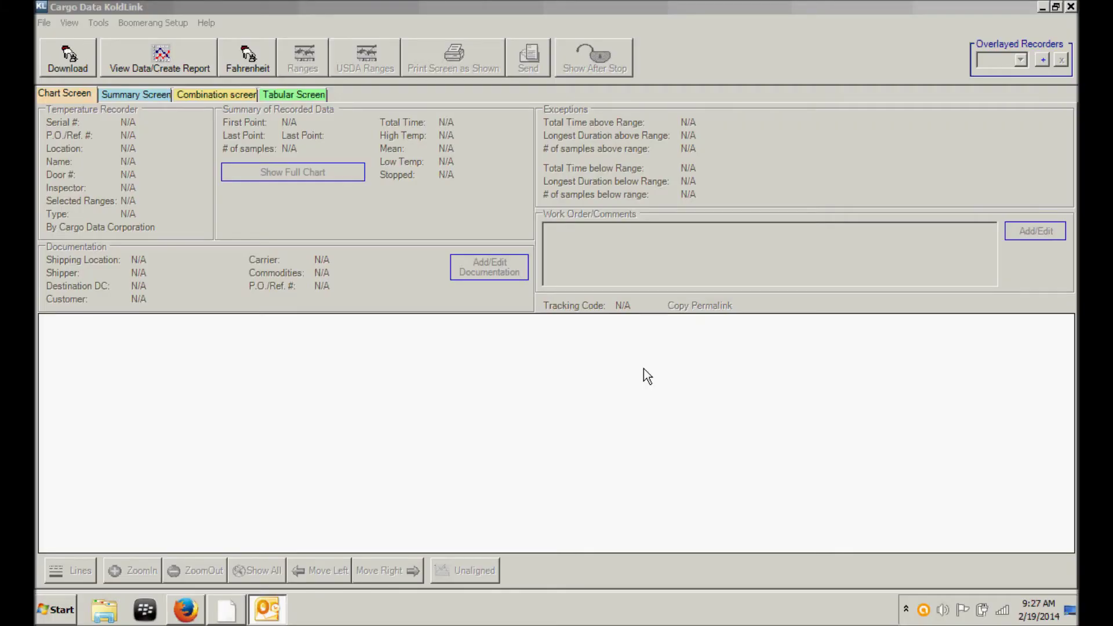
Step: Start a recorder download, documenting ABCShippers as shipper and Good Luck Trucking as carrier
click(78, 65)
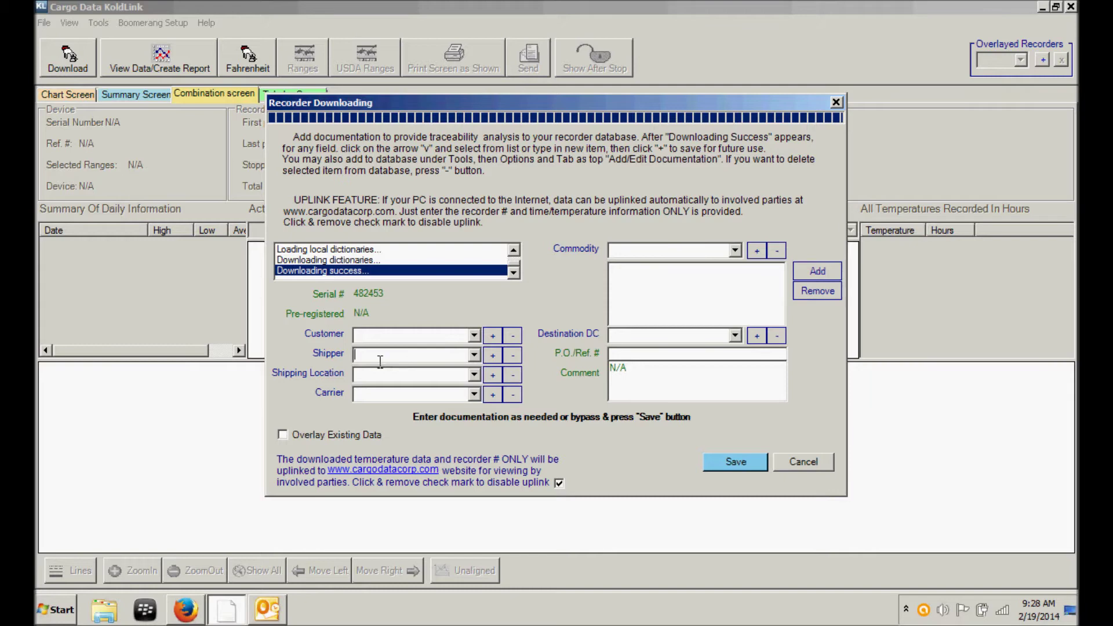
text(ABCShippers)
click(487, 363)
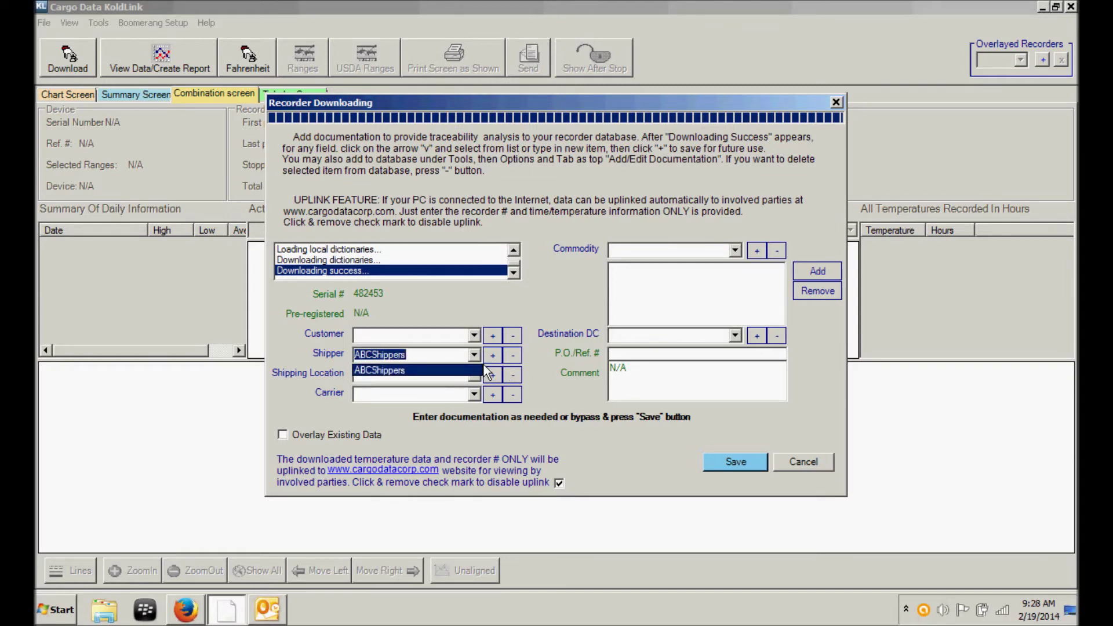
click(442, 315)
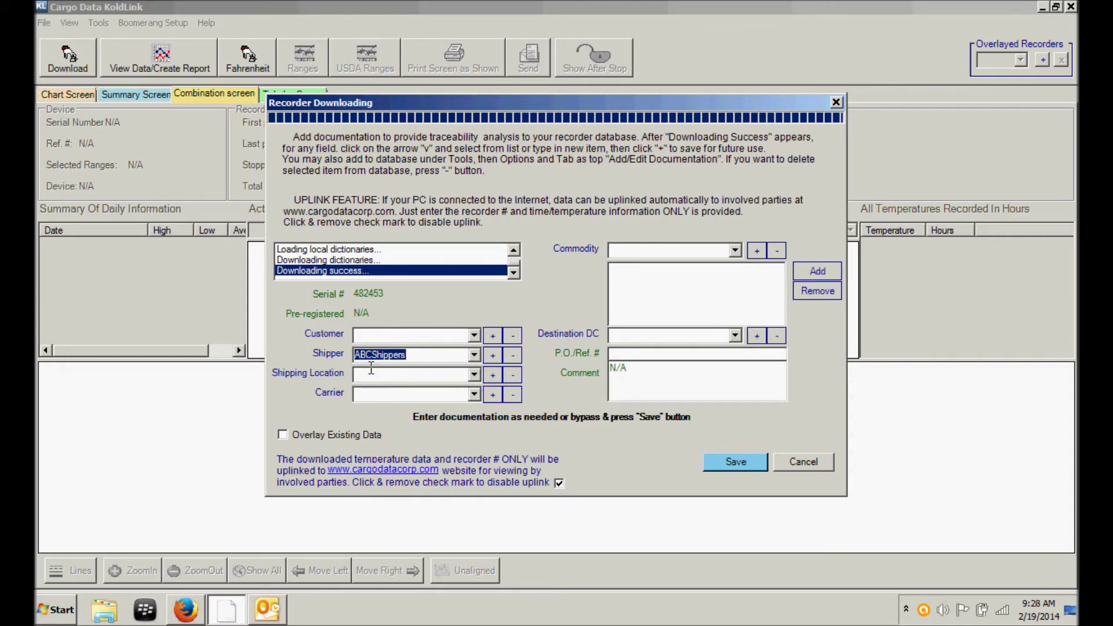
click(371, 400)
text(Good Luck Trucking)
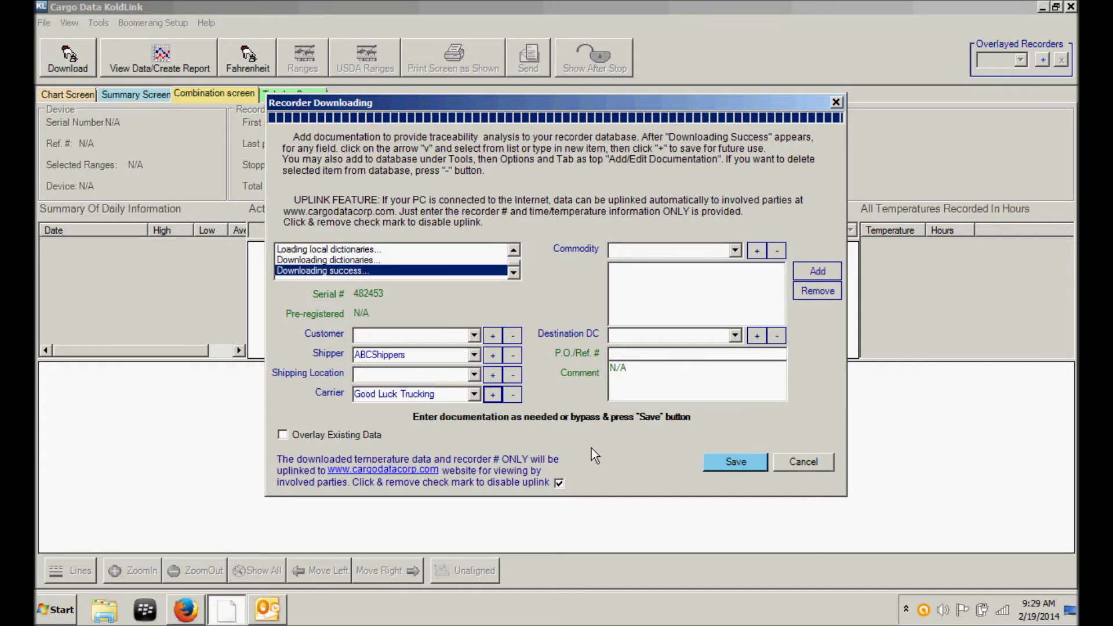
Step: Save the download documentation and confirm overwriting recorder 482453's earlier online upload
click(733, 473)
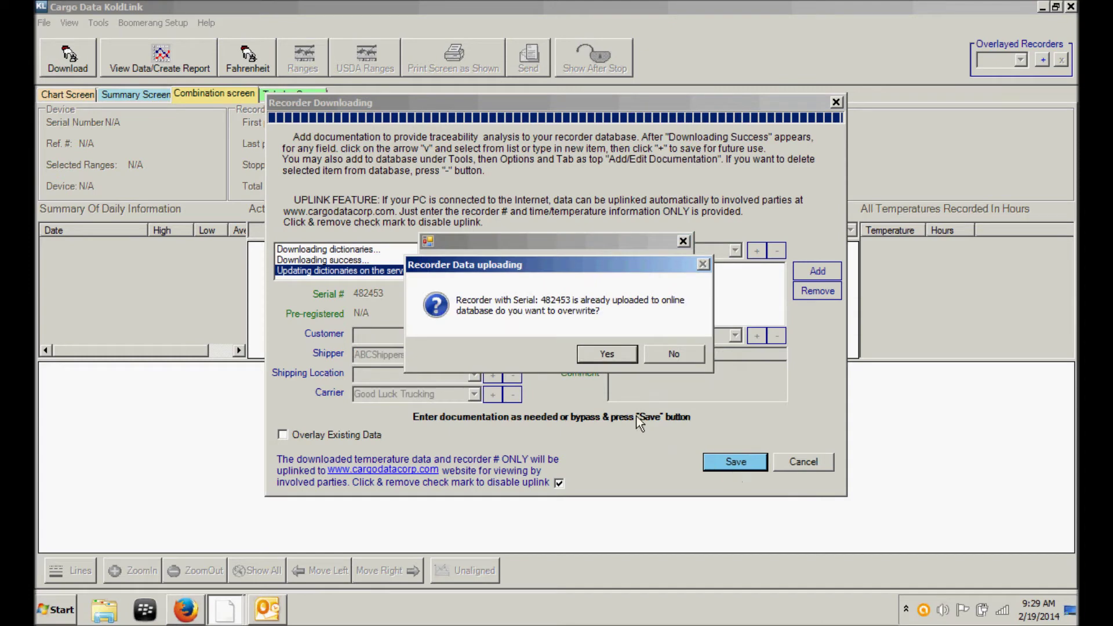
click(615, 361)
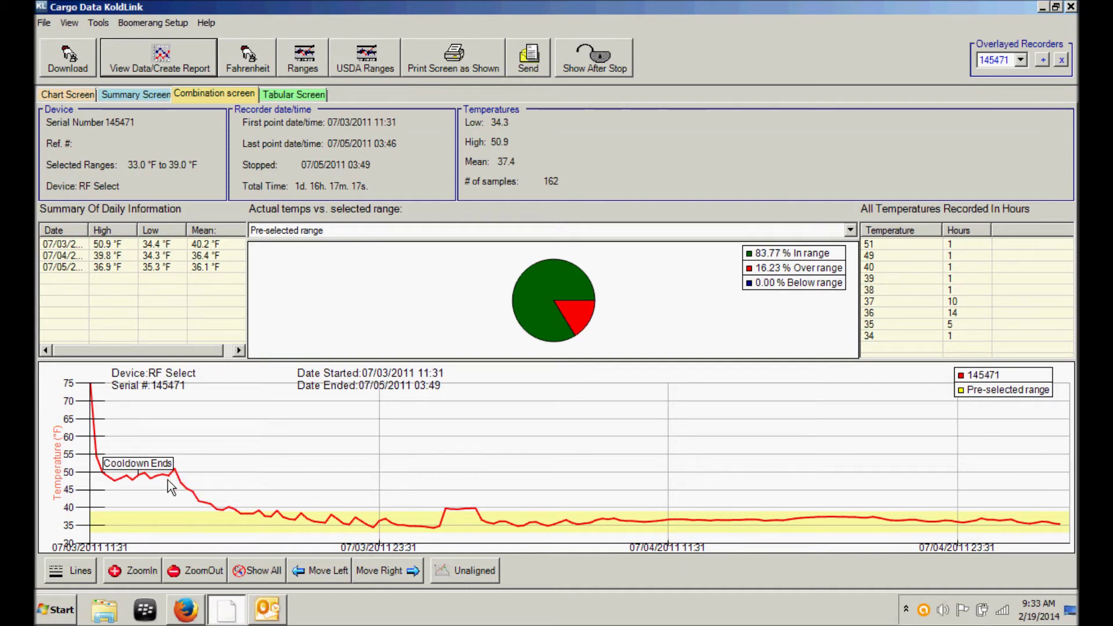
mouse_move(145, 485)
click(84, 102)
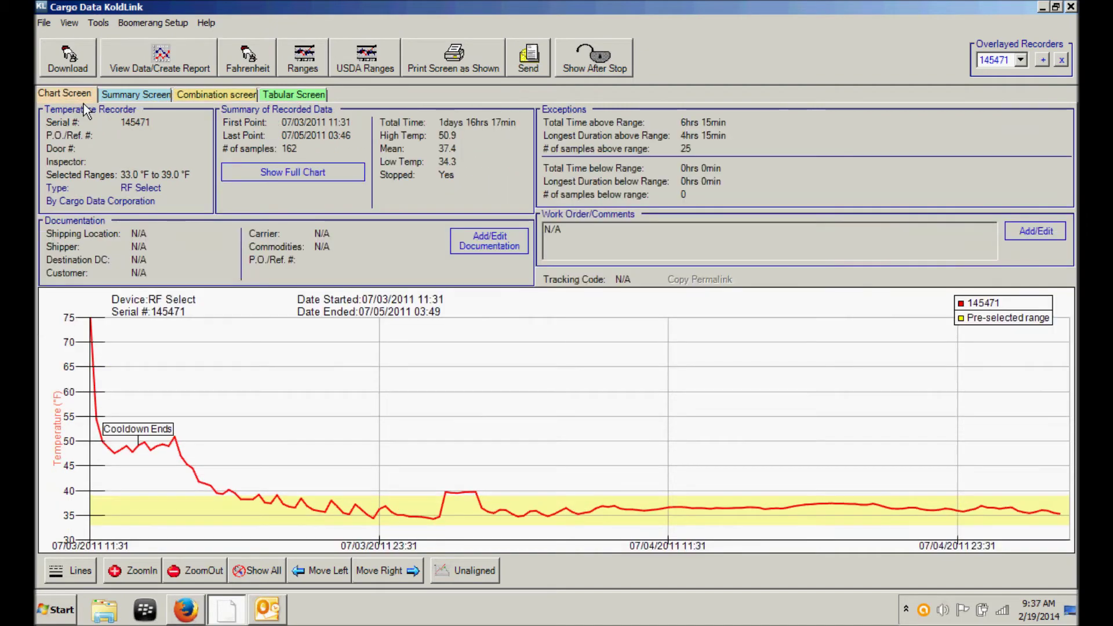
click(131, 96)
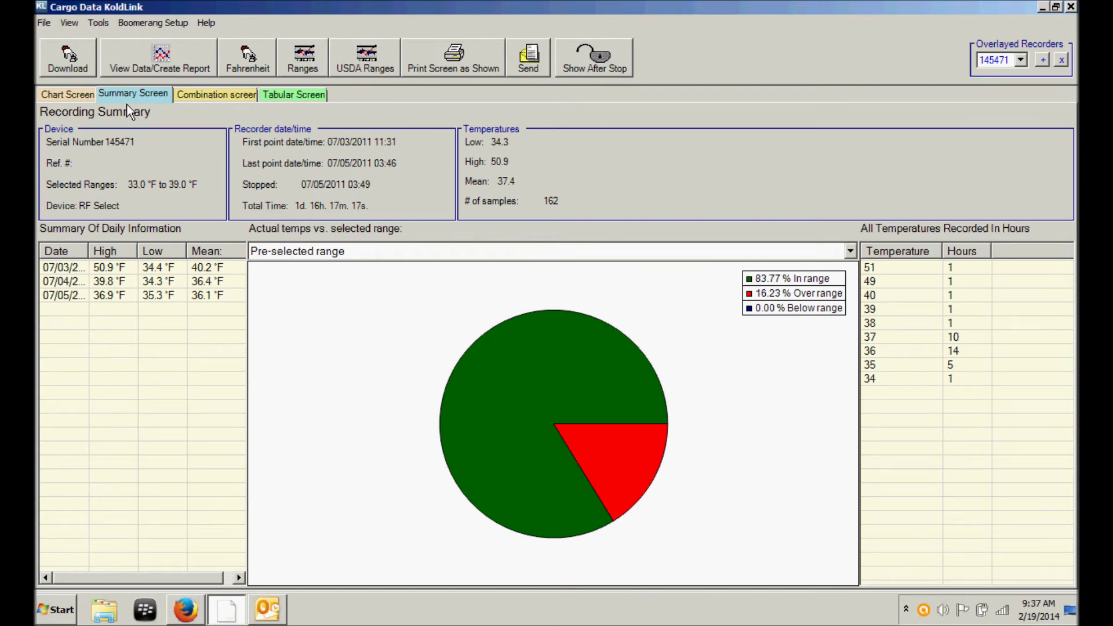
click(217, 102)
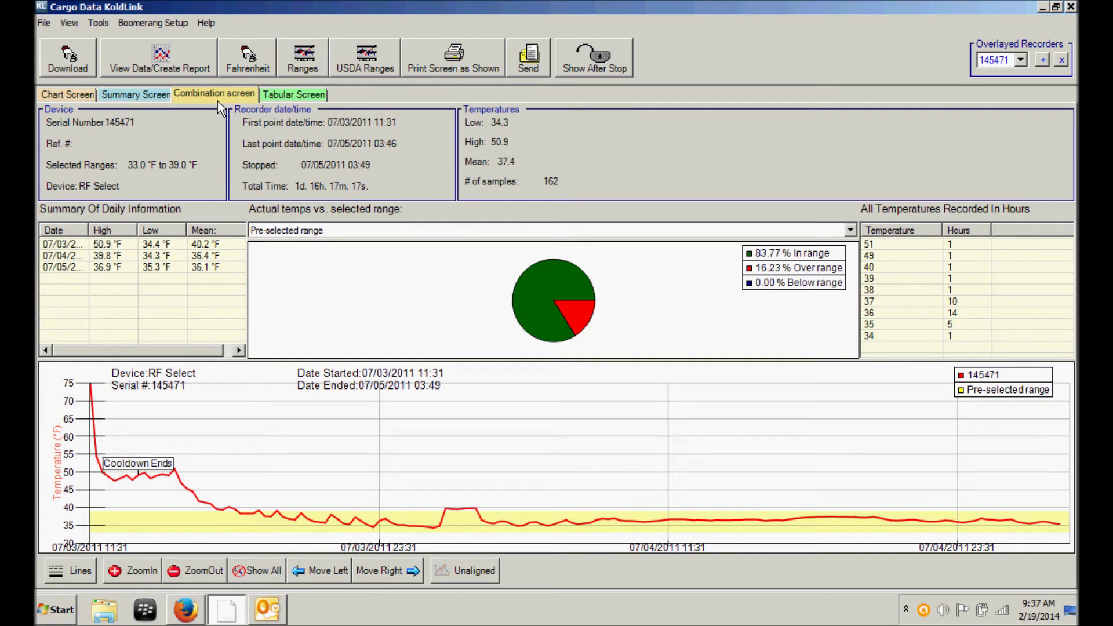
click(294, 102)
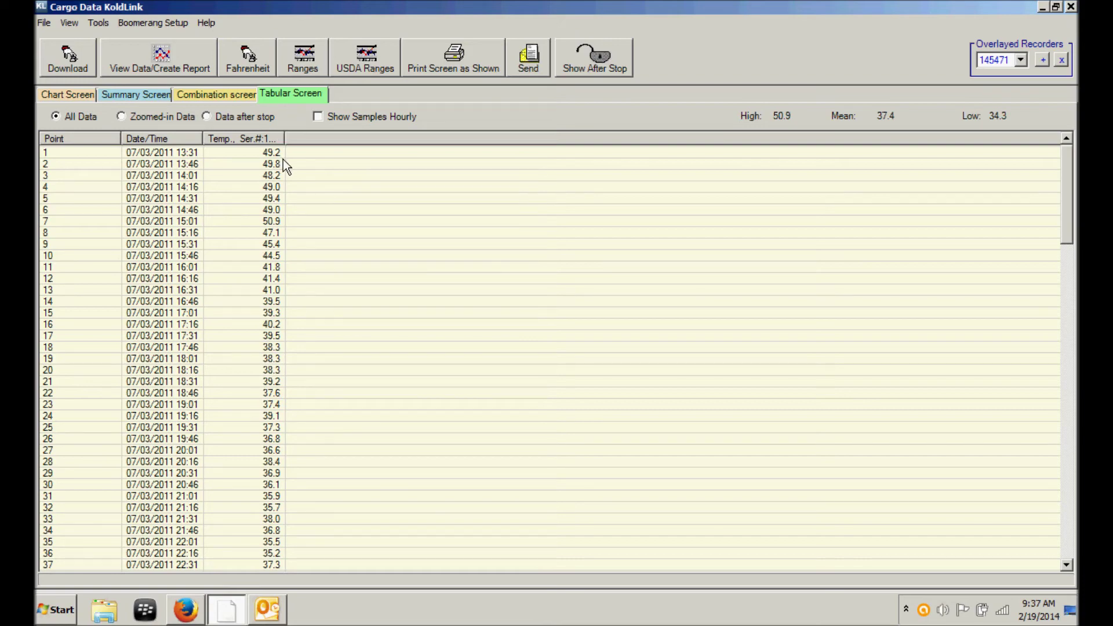
click(204, 102)
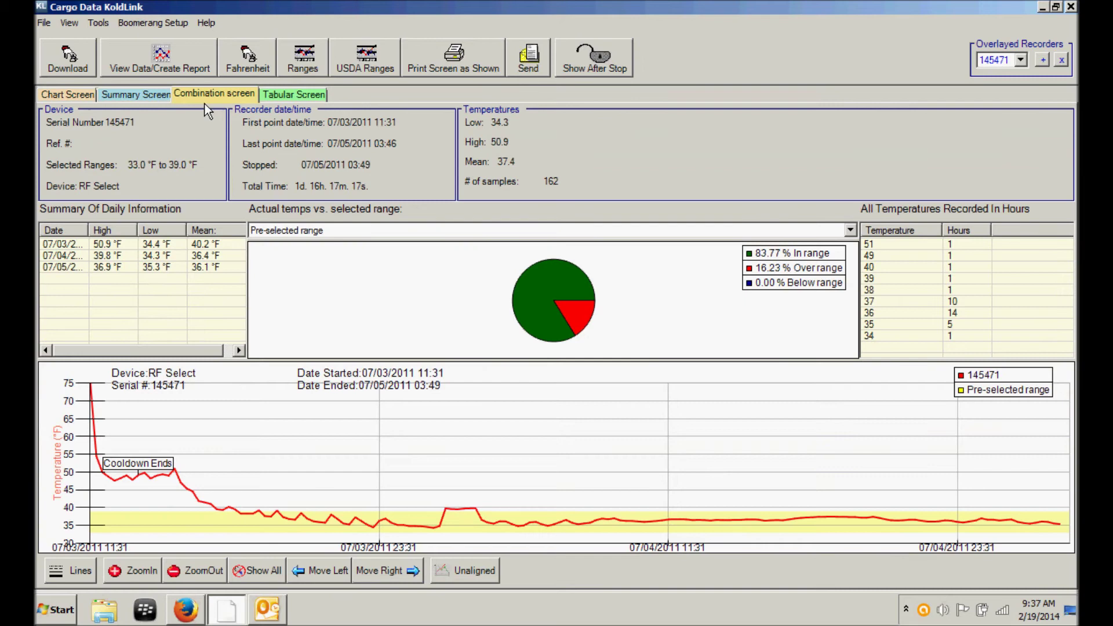
click(260, 65)
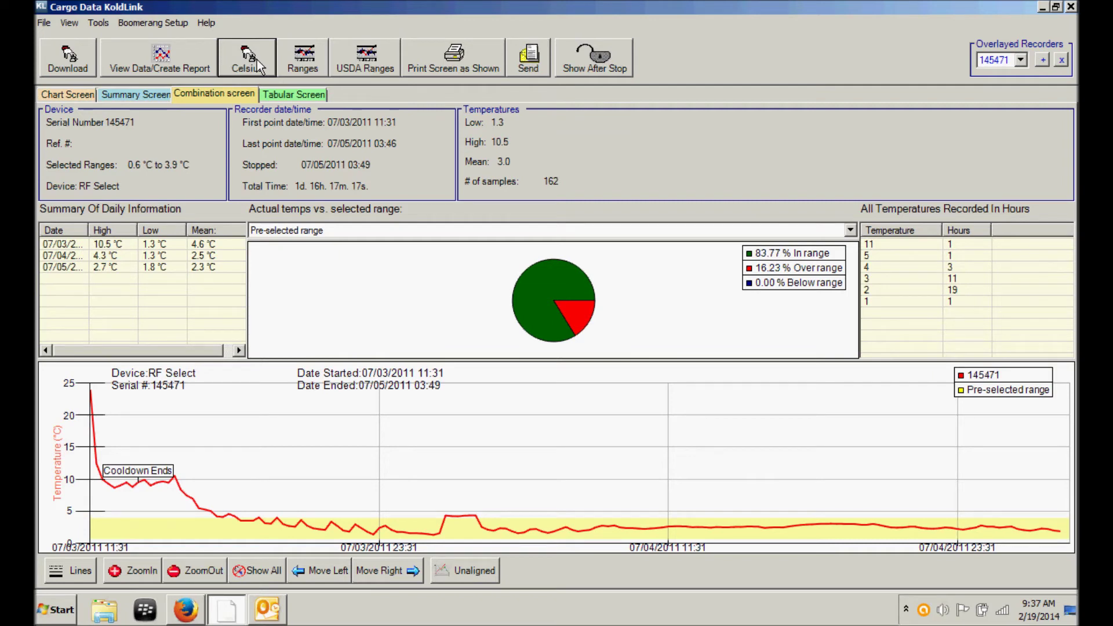
click(259, 65)
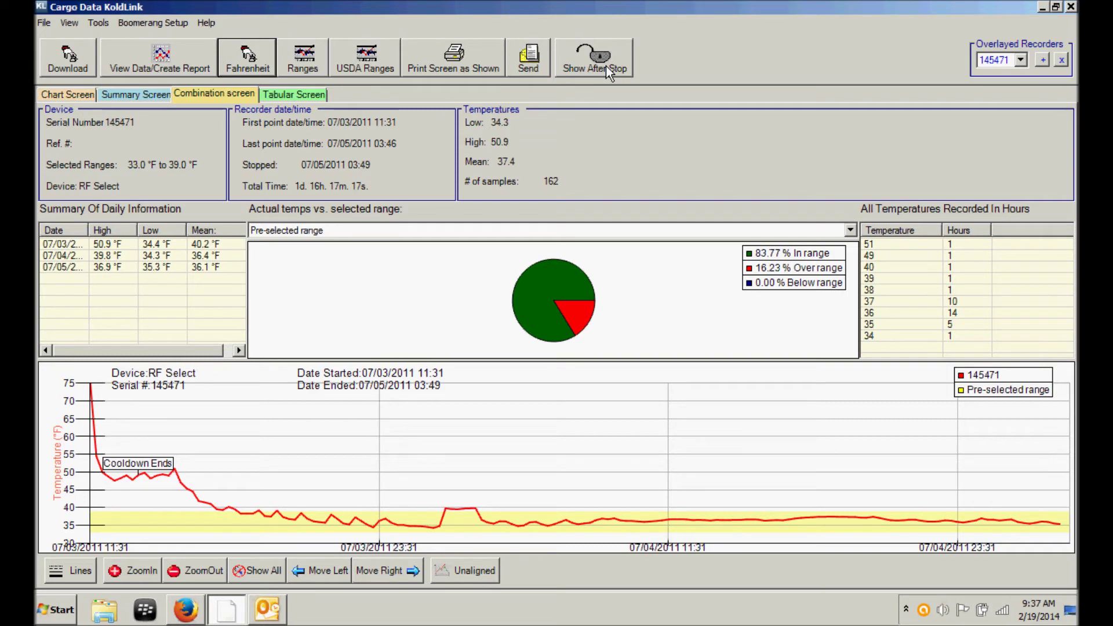
click(606, 65)
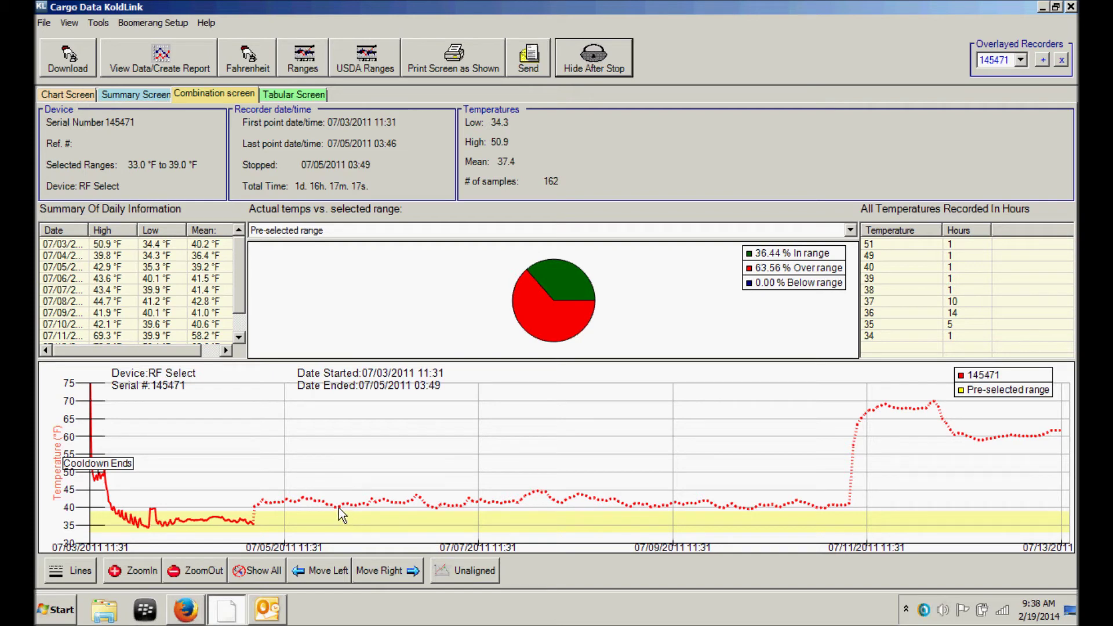
click(622, 70)
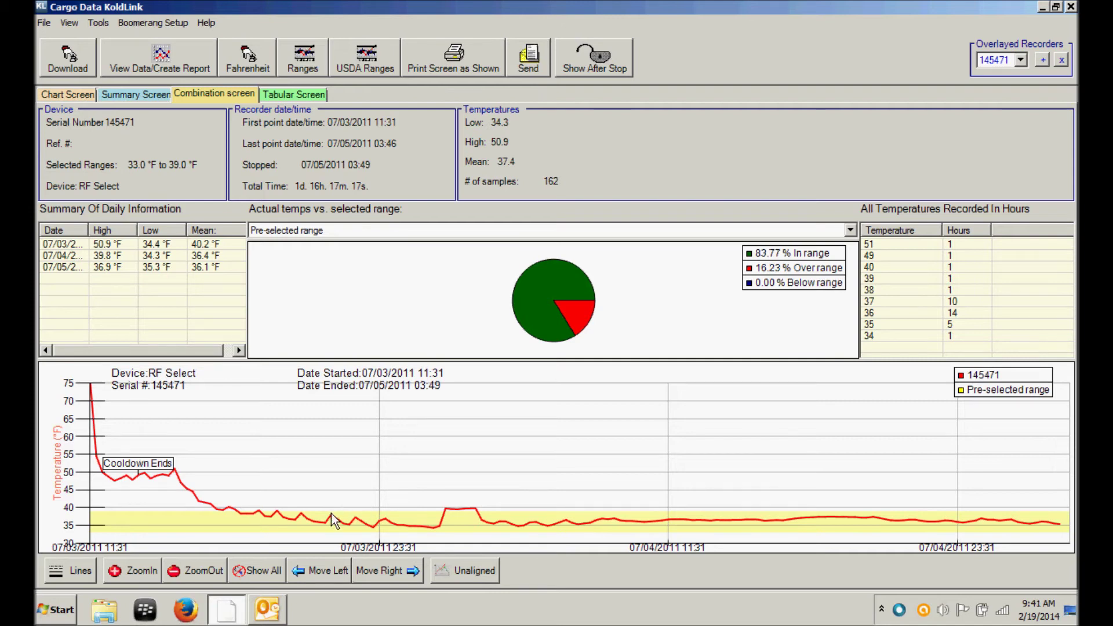
Step: Zoom the chart into the span from 07/03/2011 22:19 to 07/04/2011 01:55
mouse_move(343, 528)
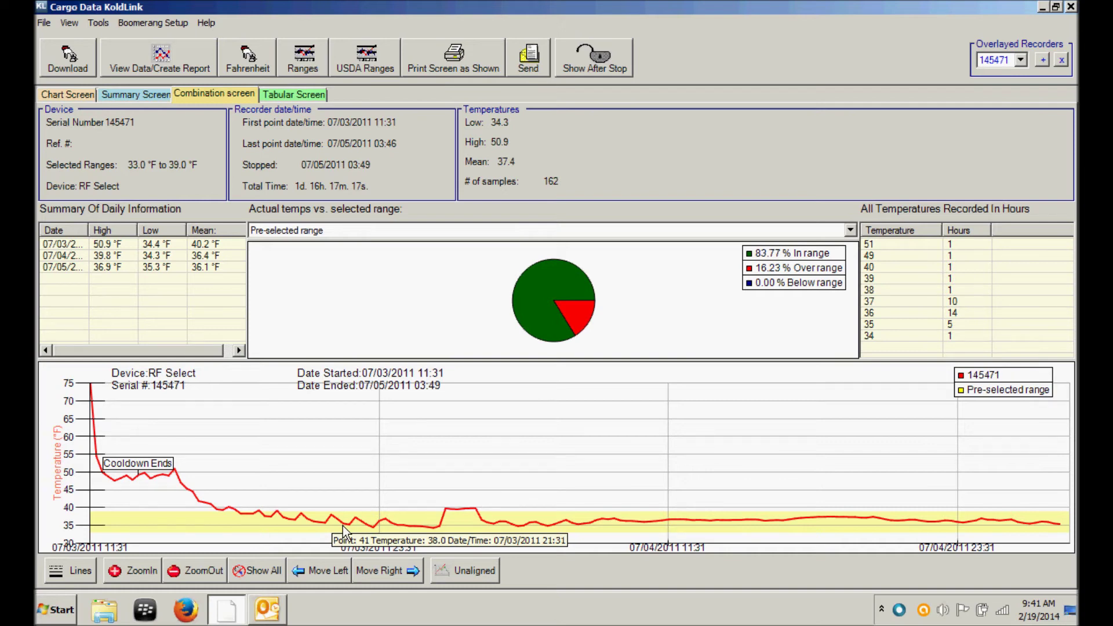
click(343, 528)
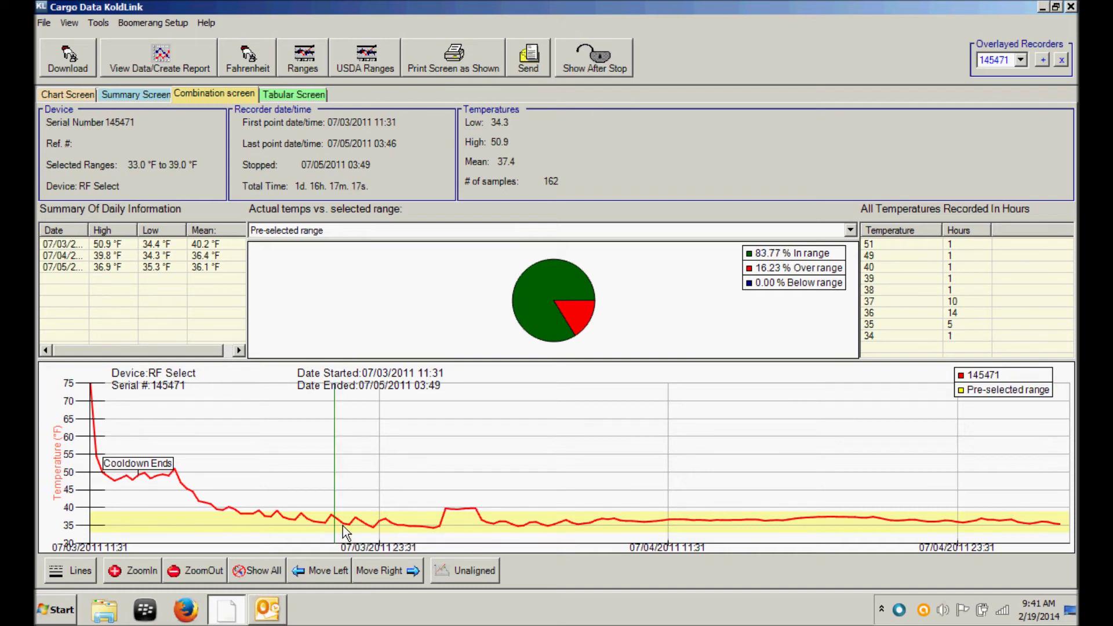
drag(343, 527, 458, 524)
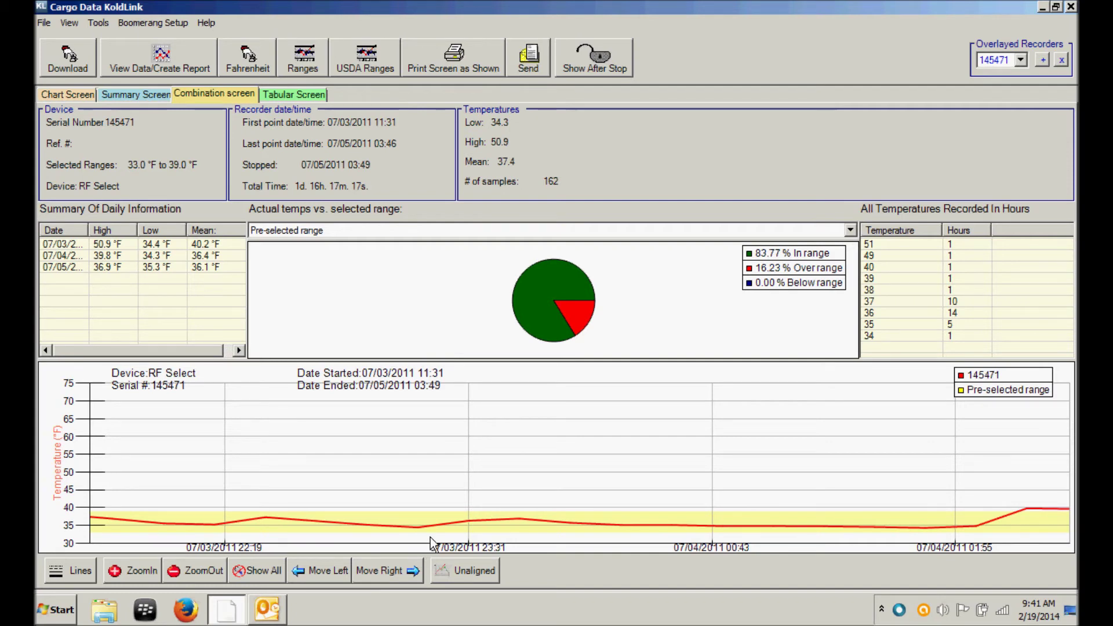
mouse_move(426, 538)
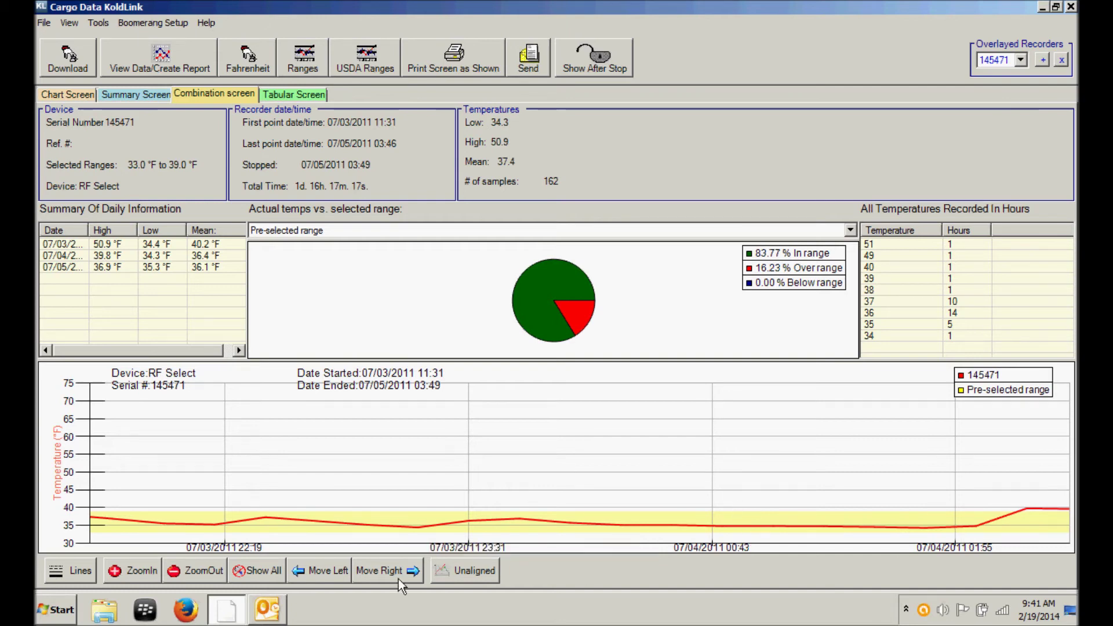
Step: Reset the chart zoom with Show All to show the full recording from 07/03/2011 11:31
click(266, 574)
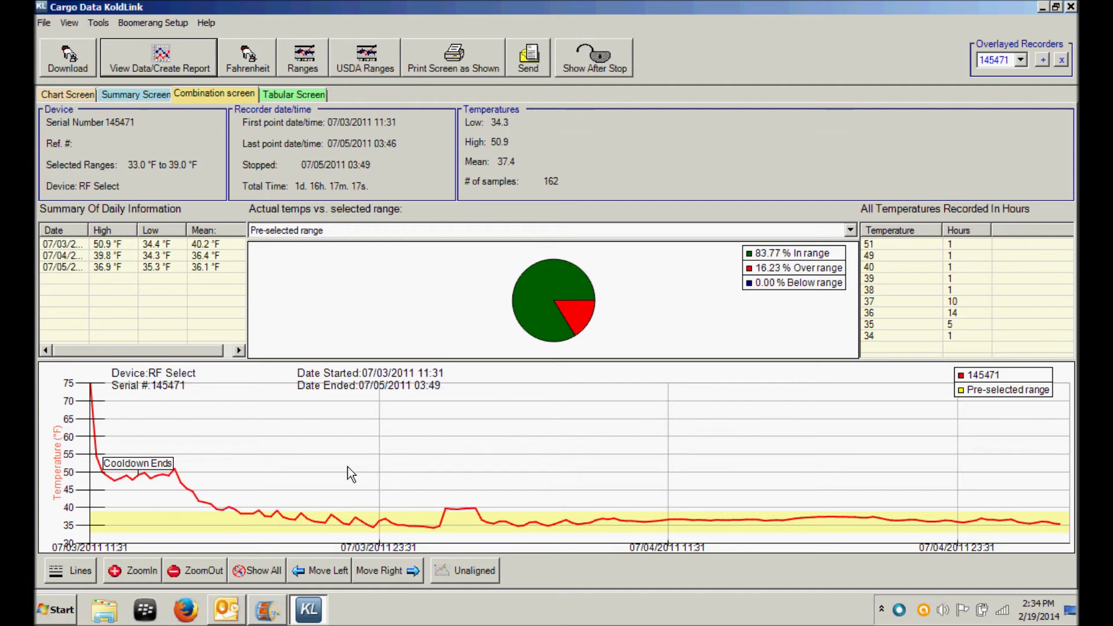
click(160, 63)
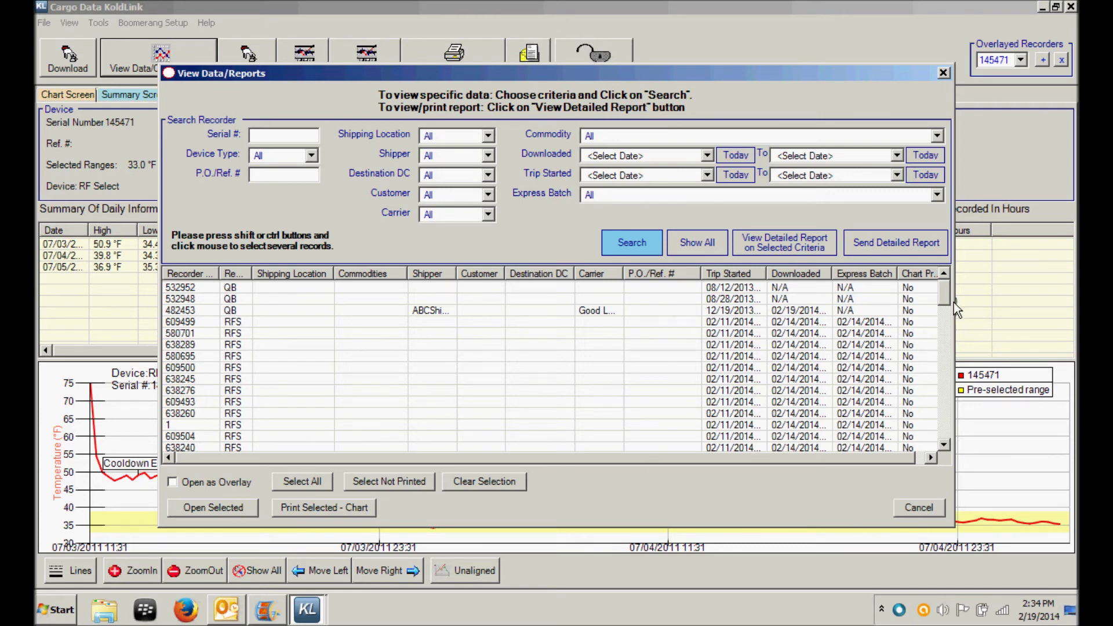
scroll(955, 303, down, 10)
drag(941, 349, 972, 306)
click(939, 516)
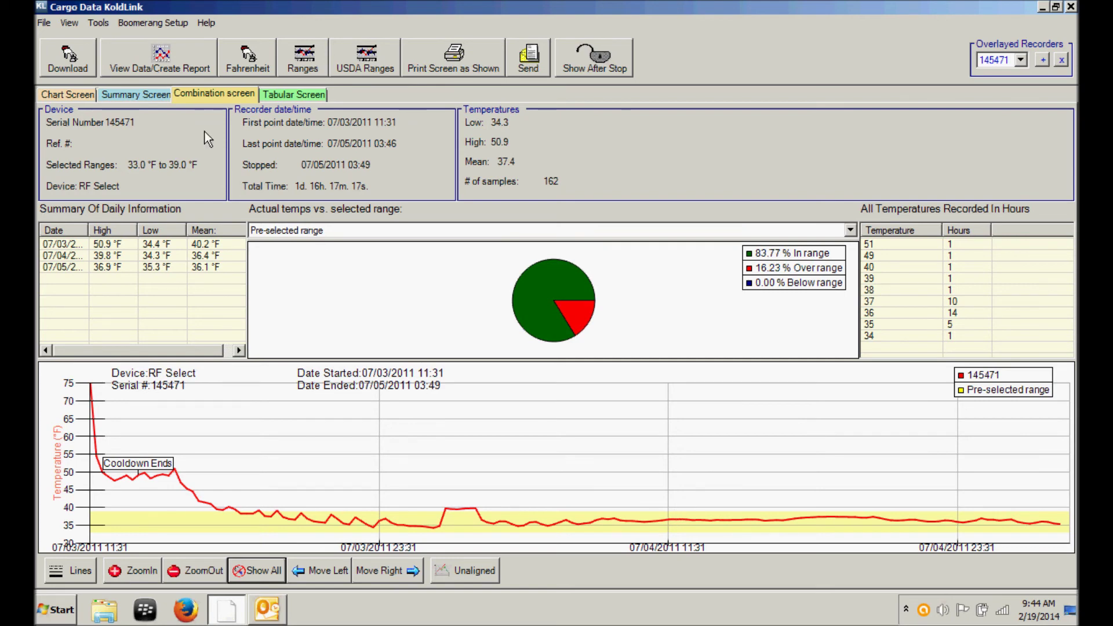
click(58, 30)
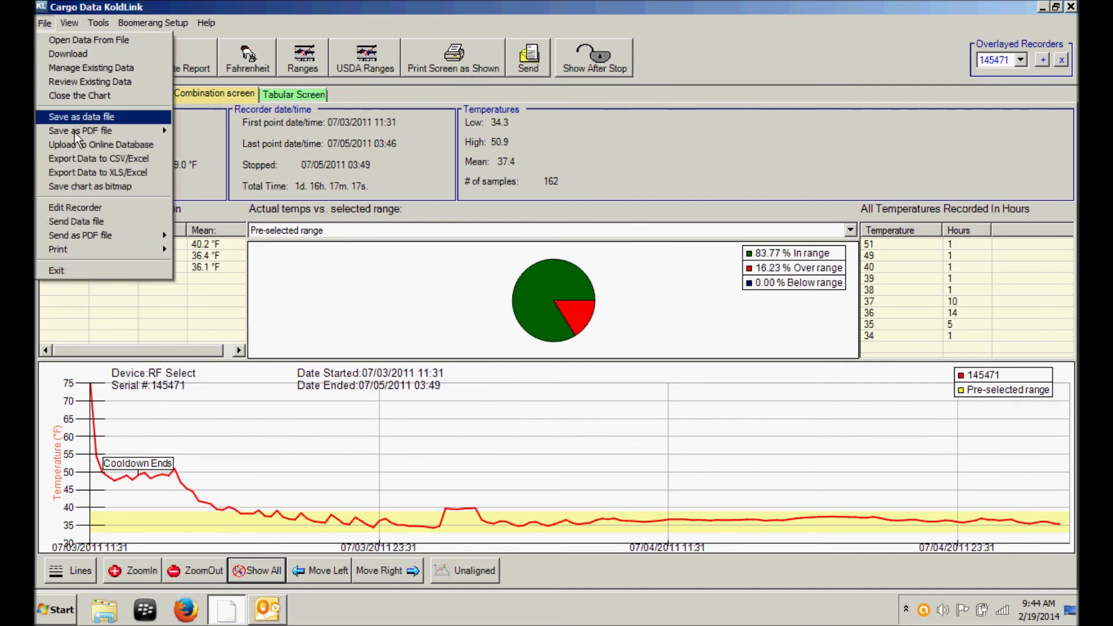
mouse_move(76, 134)
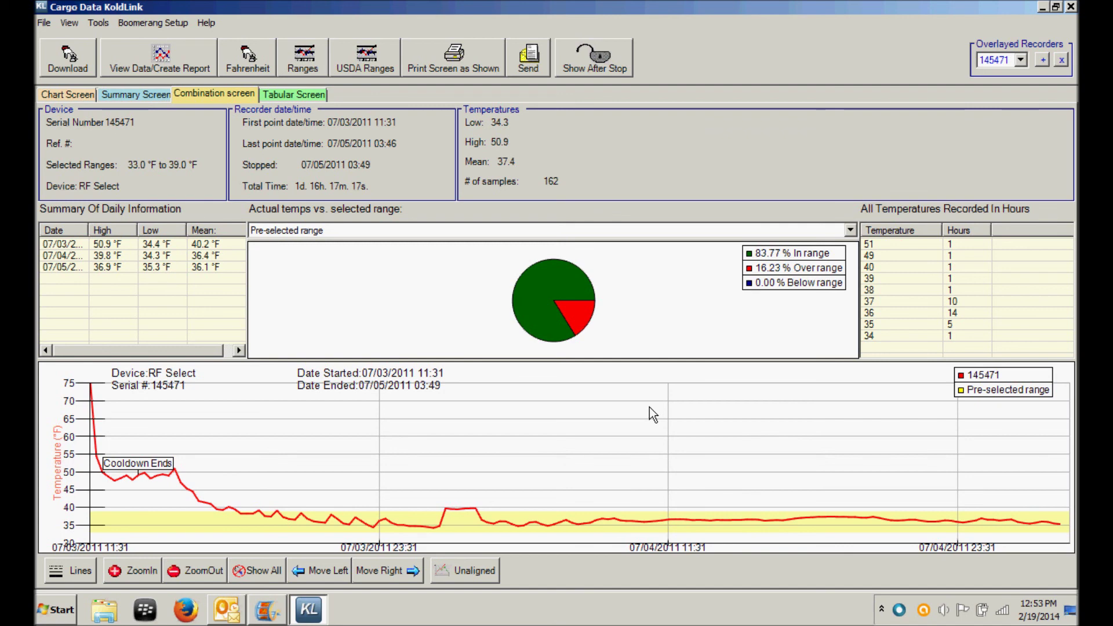
click(215, 28)
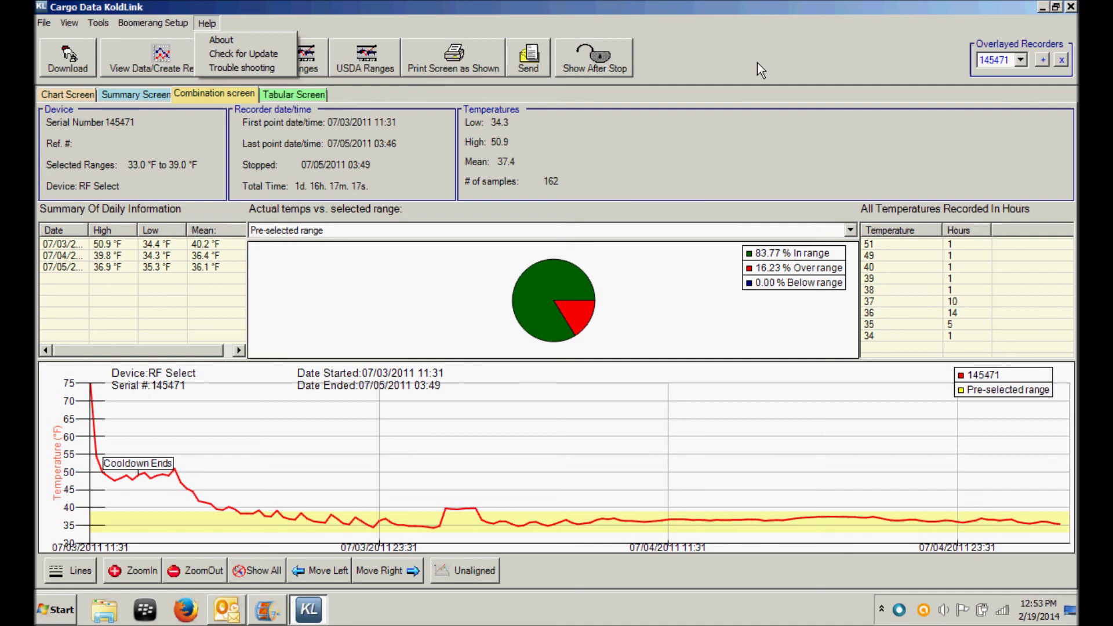
key(Escape)
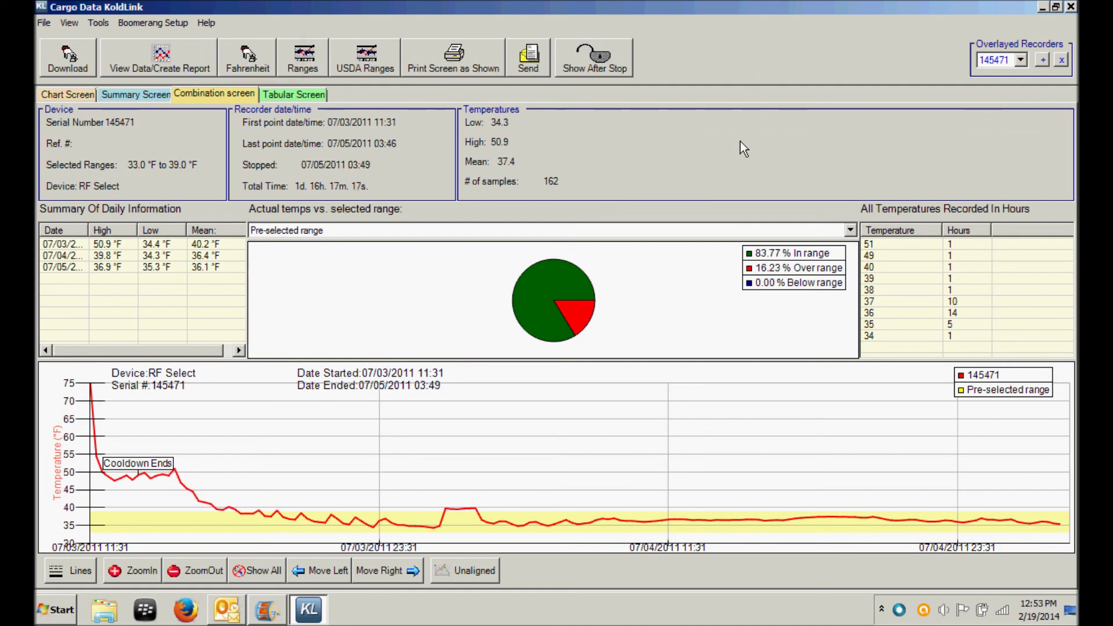